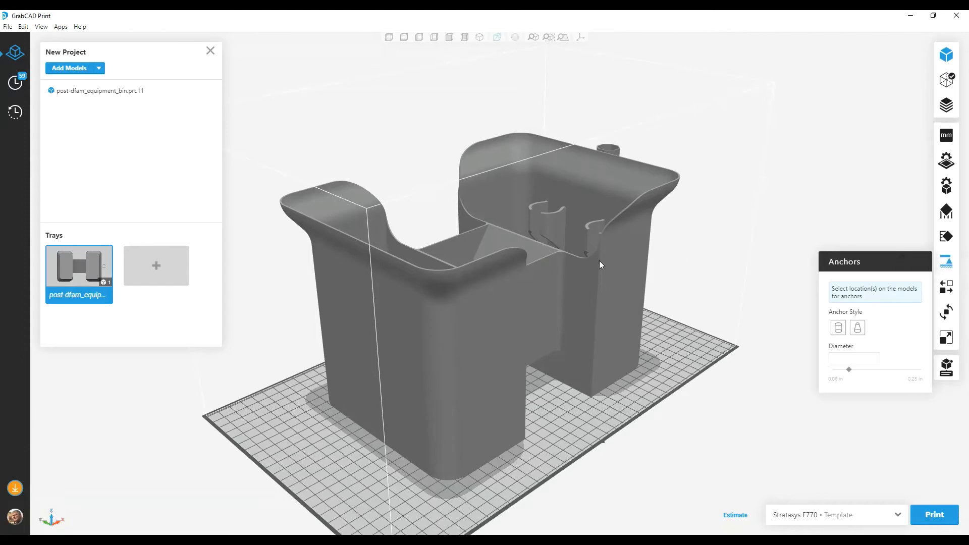
Step: Place a cylindrical anchor on one leg's bottom face, set its diameter to 0.248 in, and inspect it from below
right_click_drag(553, 301, 489, 177)
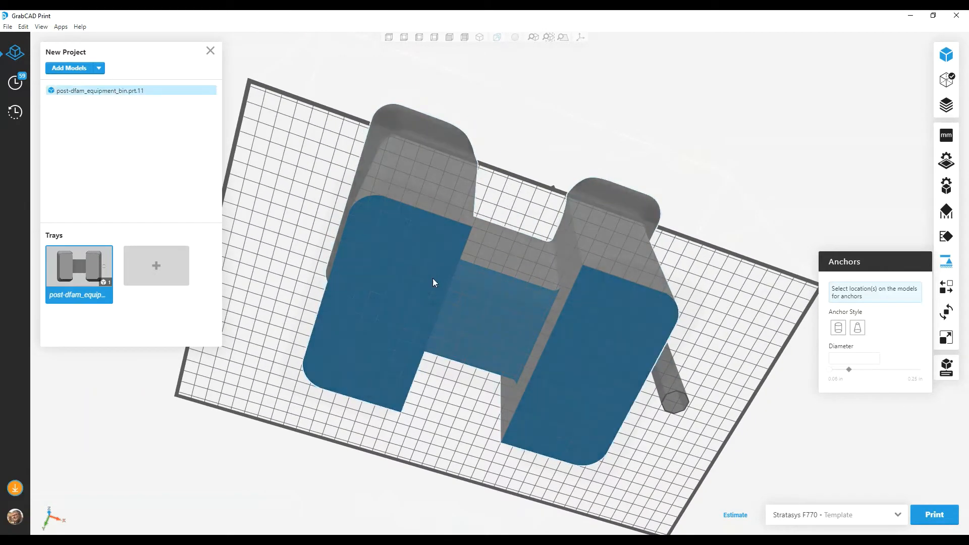
left_click(398, 293)
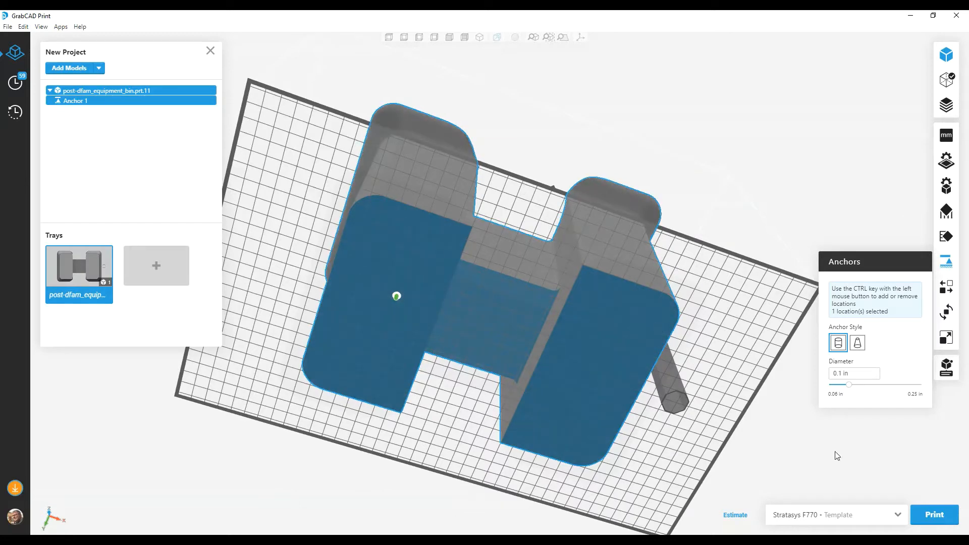
left_click_drag(850, 385, 921, 385)
scroll(384, 328, "up", 8)
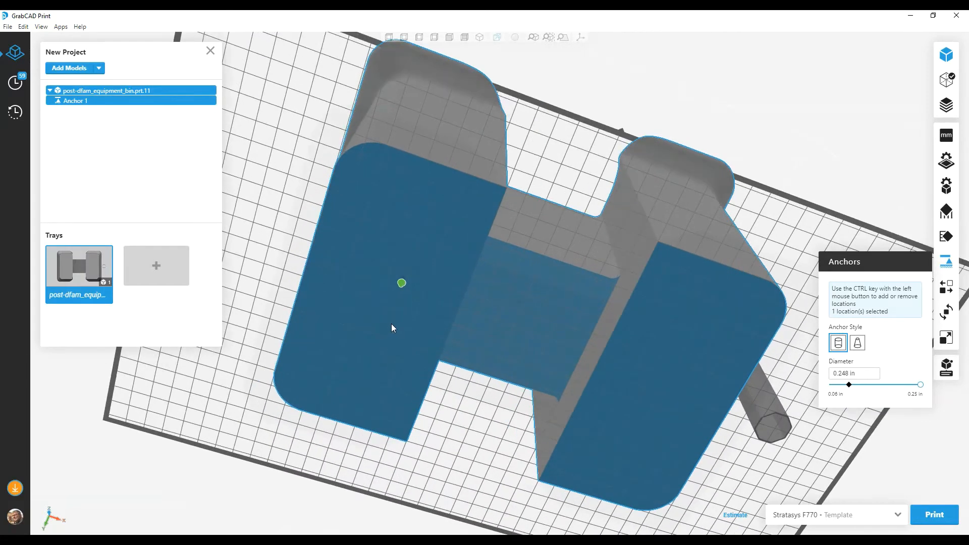
scroll(413, 255, "up", 4)
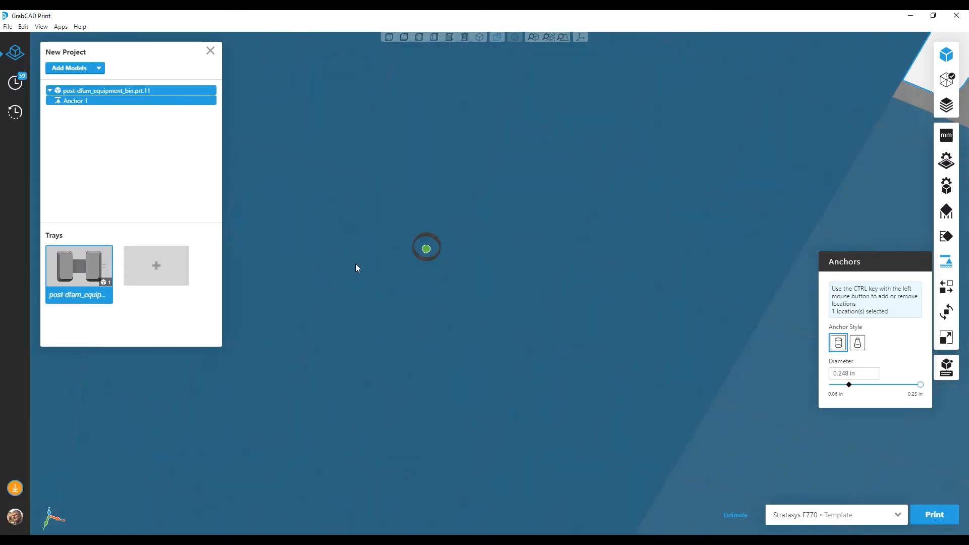
scroll(356, 262, "down", 3)
scroll(346, 266, "down", 10)
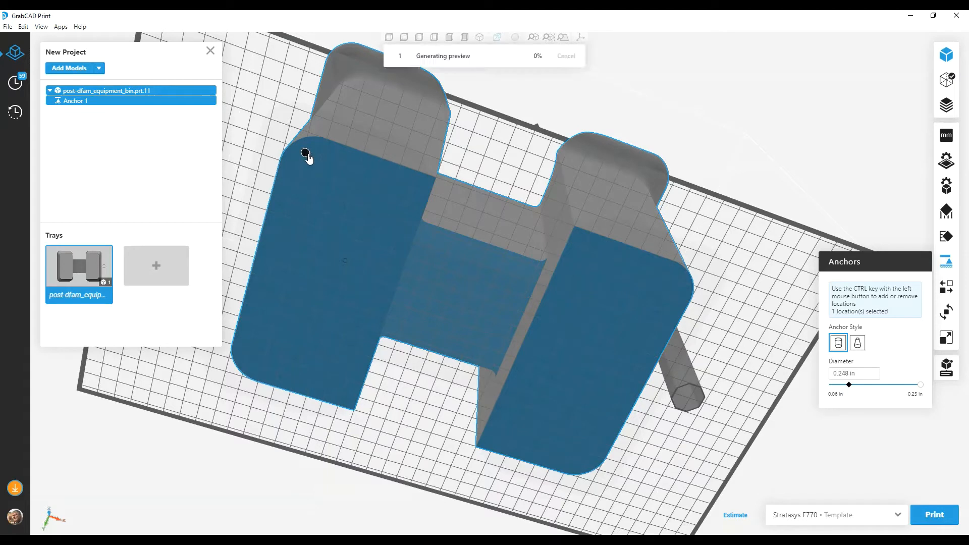
Step: Move the anchor to the leg's edge, to the connecting bridge's underside, and finally to the other leg's rounded corner on the handle side
left_click(333, 145)
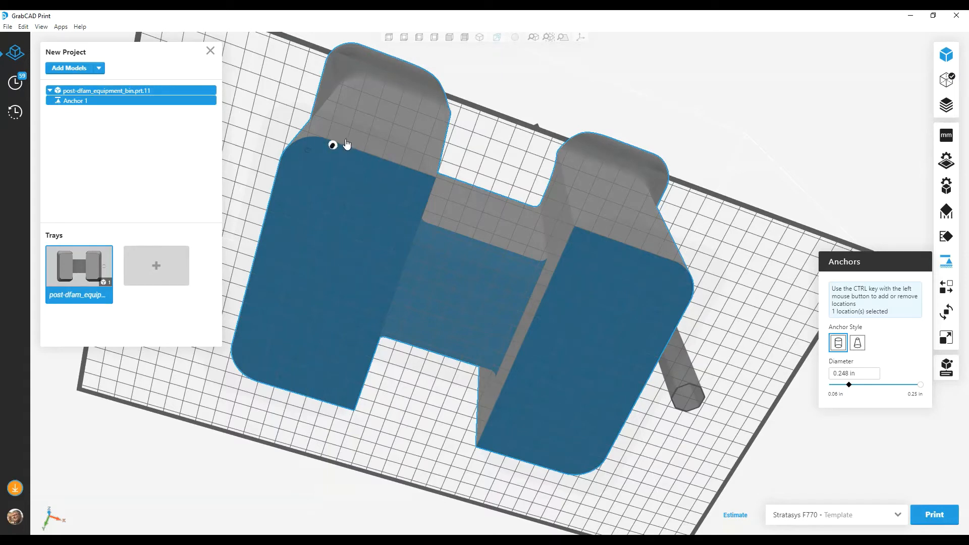
left_click(474, 293)
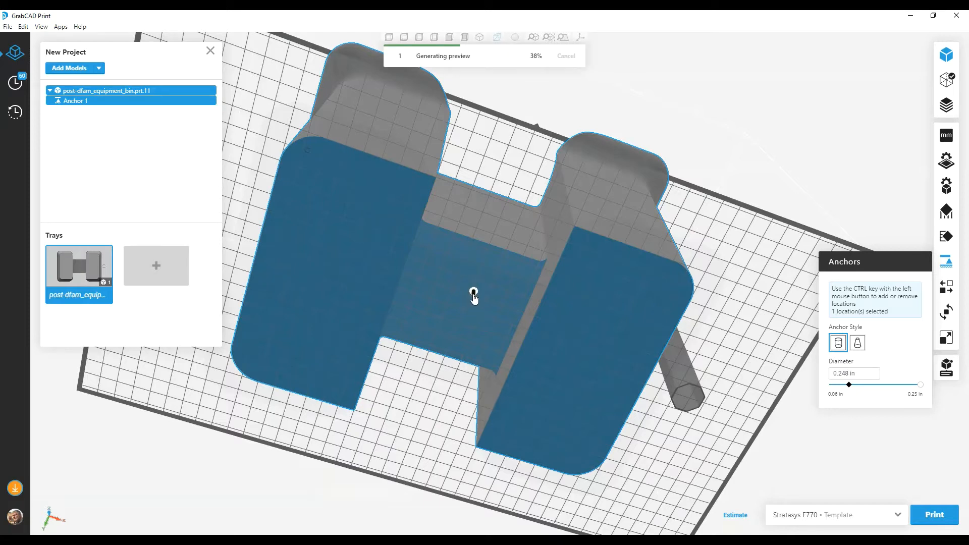
left_click(668, 291)
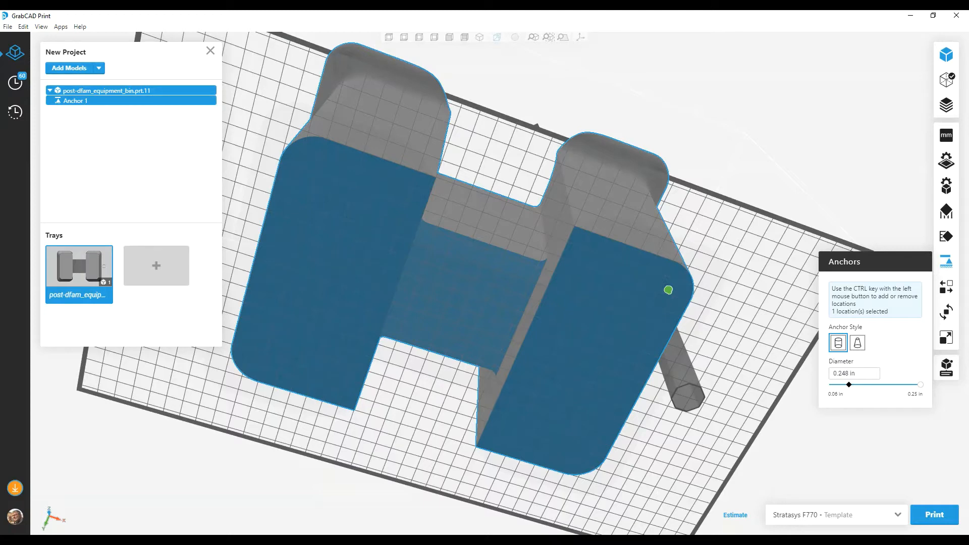
Step: Reset the corner anchor's diameter to 0.1 in
scroll(775, 345, "up", 3)
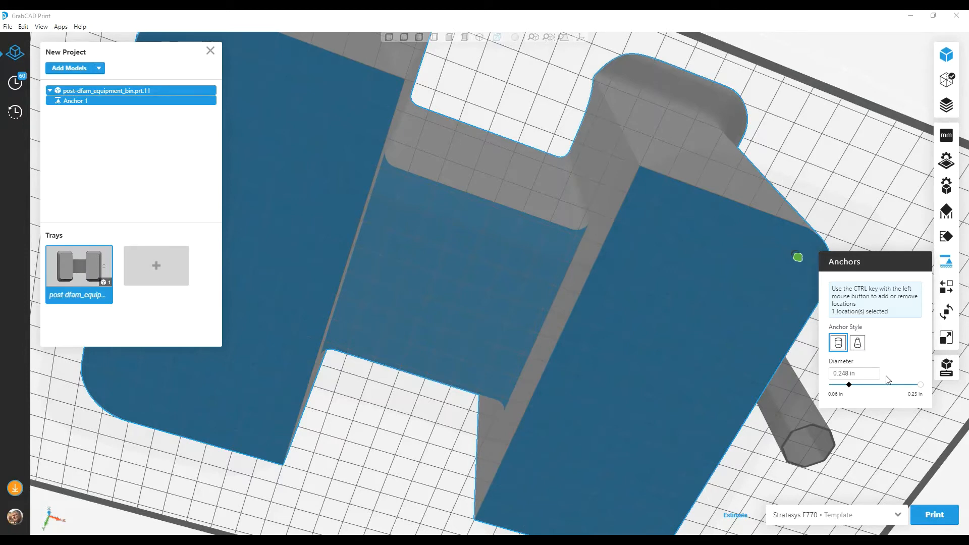
left_click_drag(851, 387, 829, 385)
left_click(850, 387)
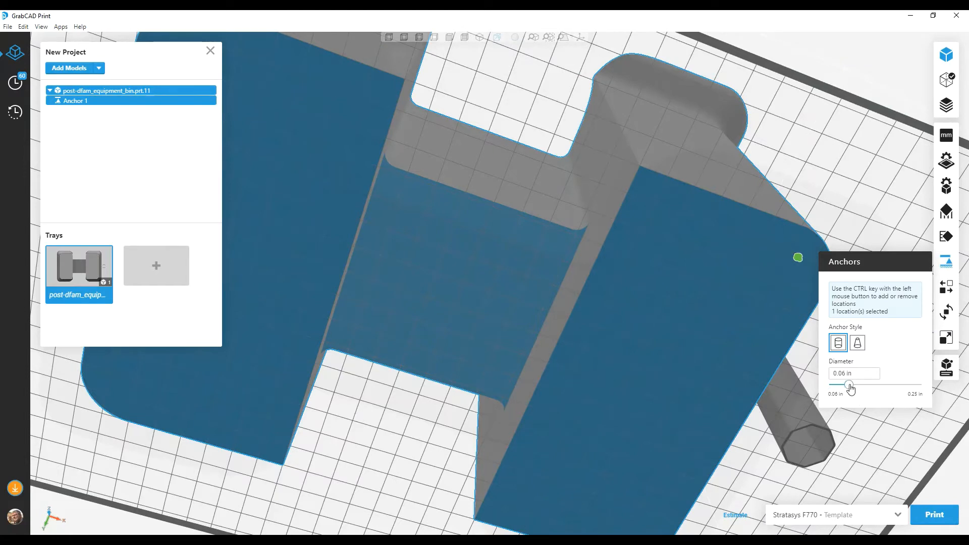
Step: Try to make the corner anchor cone-shaped with a 0.188 in bottom diameter
left_click(858, 344)
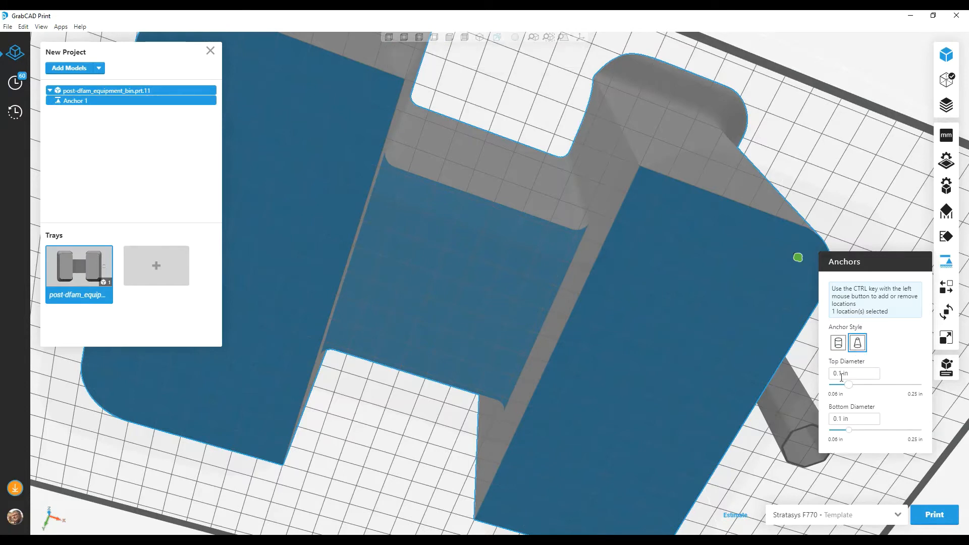
left_click_drag(850, 432, 888, 440)
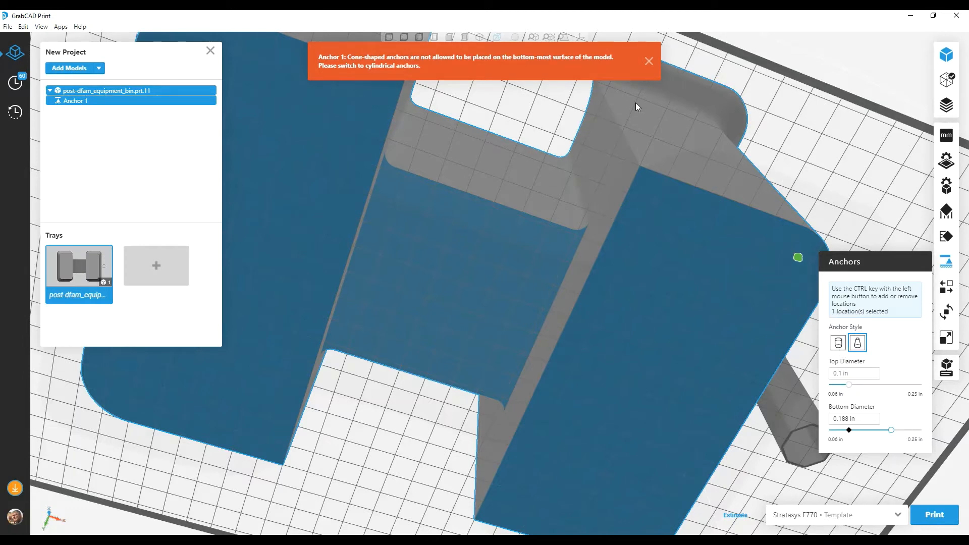
left_click(648, 61)
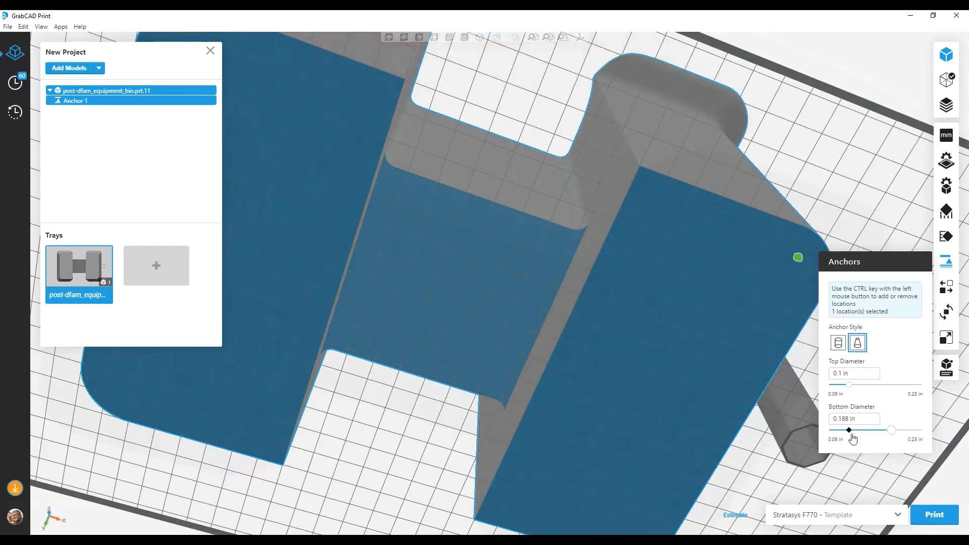
Step: Move the cone anchor to the underside of the connecting bridge, inspect it, and restore the cylindrical anchor at the leg's corner
left_click_drag(797, 258, 558, 284)
left_click(466, 286)
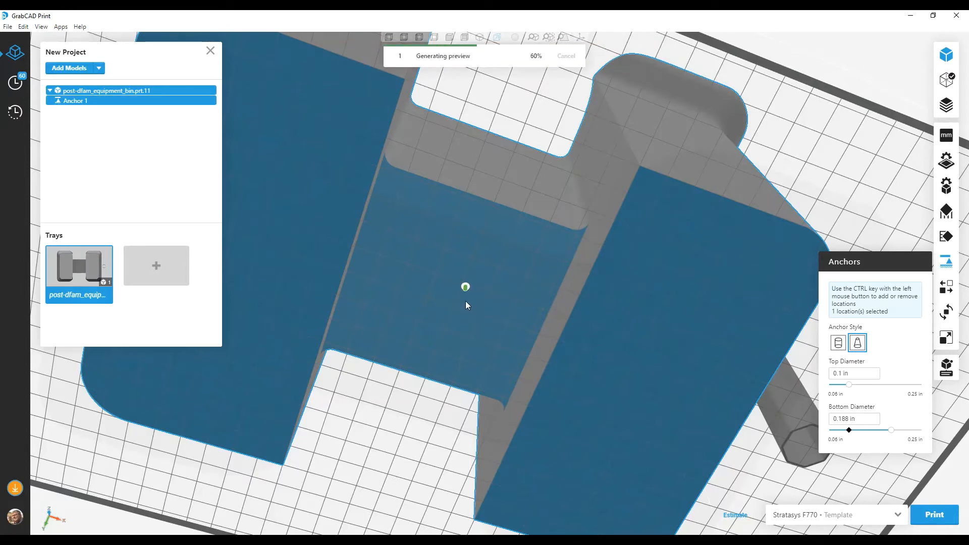
scroll(465, 298, "up", 4)
scroll(472, 295, "down", 5)
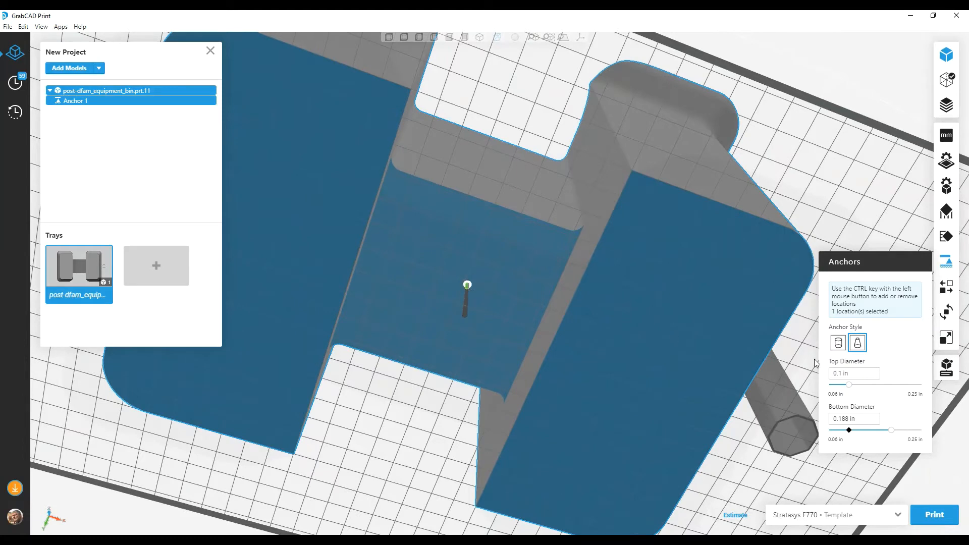
left_click(838, 342)
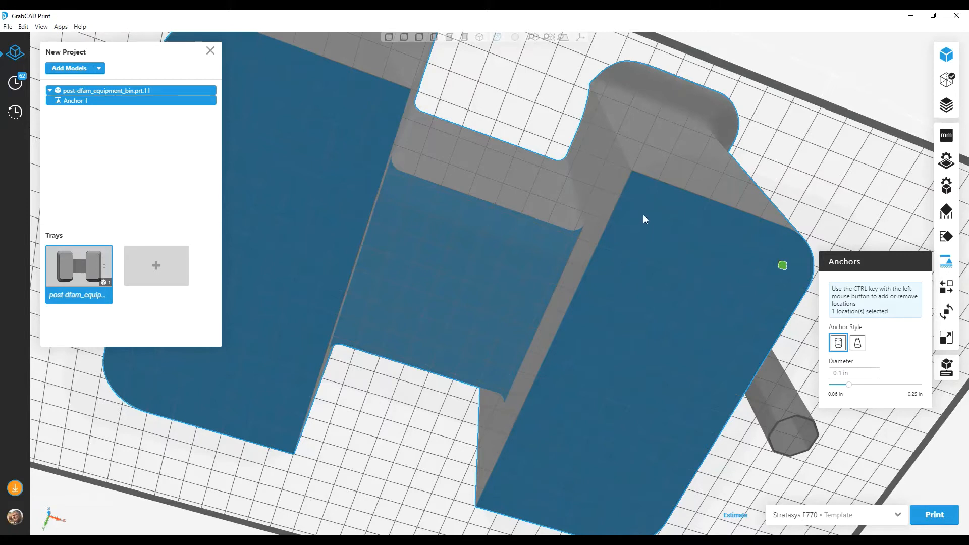
Step: Add a separate anchor at the same leg's inner corner, delete it, and reselect Anchor 1
left_click(643, 216)
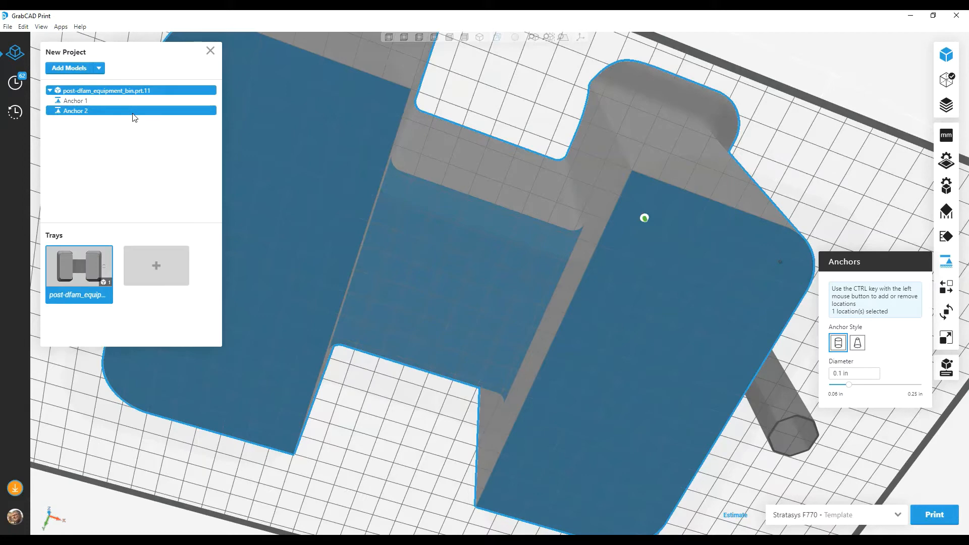
key("Delete")
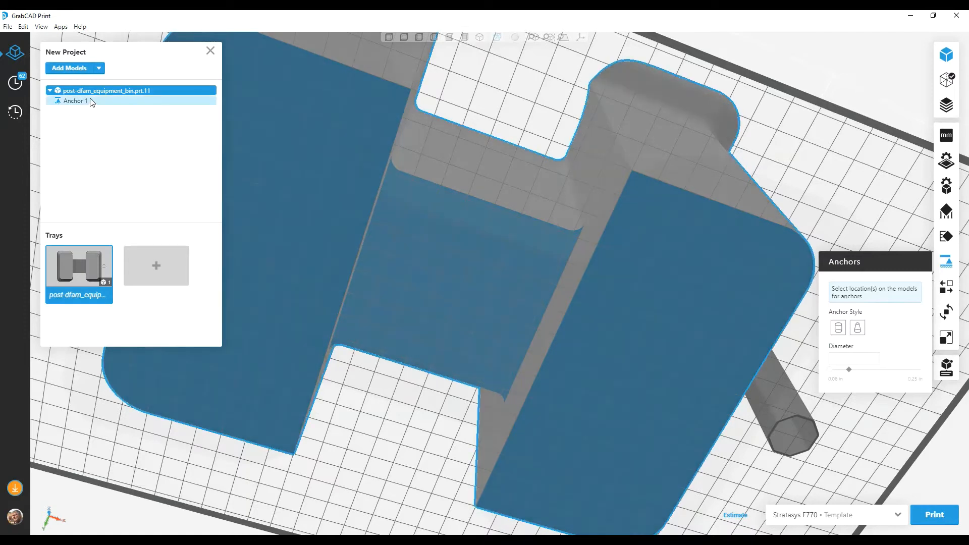
left_click(92, 102)
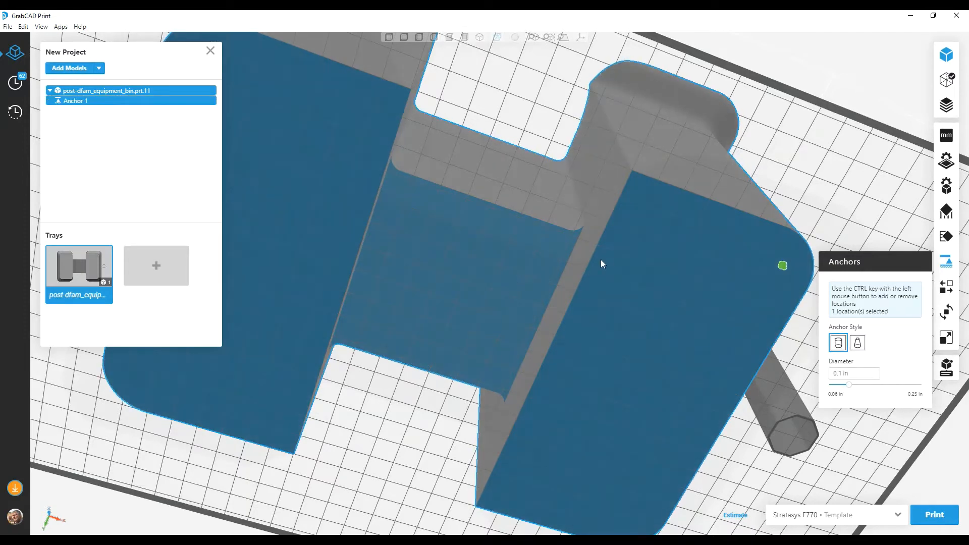
Step: Add locations to Anchor 1 at the other three corners of the handle-side leg's bottom face
left_click(404, 39)
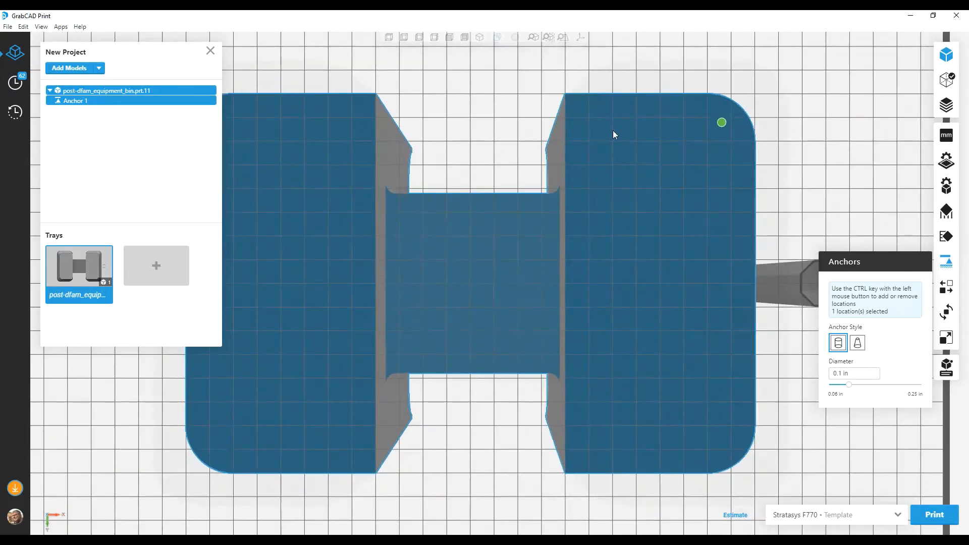
left_click(589, 118, "ctrl")
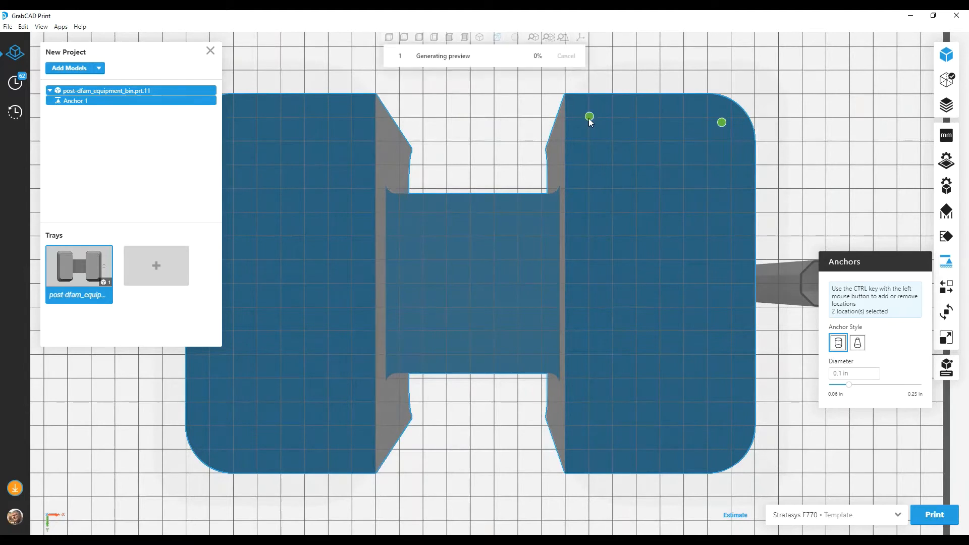
left_click(587, 450, "ctrl")
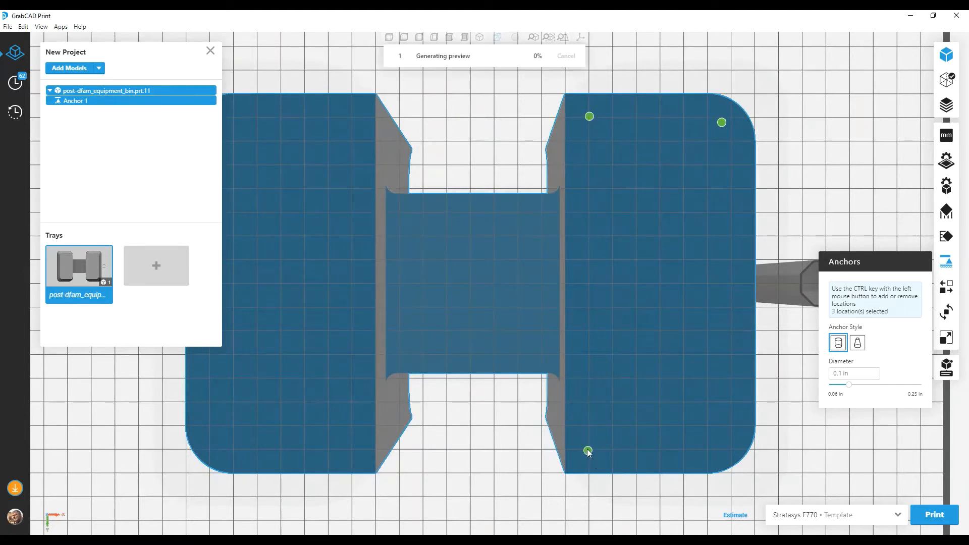
left_click(730, 450, "ctrl")
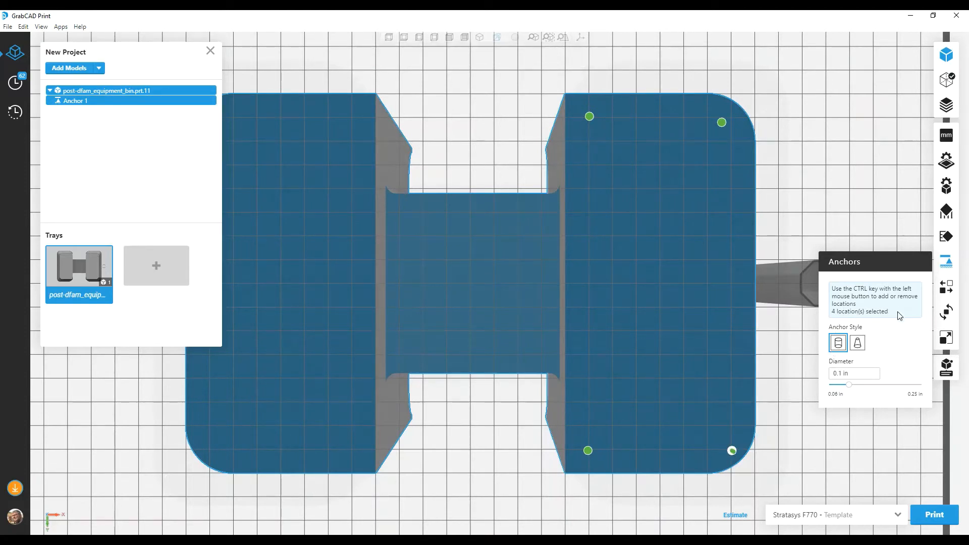
Step: Add Anchor 1 locations at all four corners of the opposite leg, and remove and re-add the handle-side leg's upper inner location
left_click(352, 118, "ctrl")
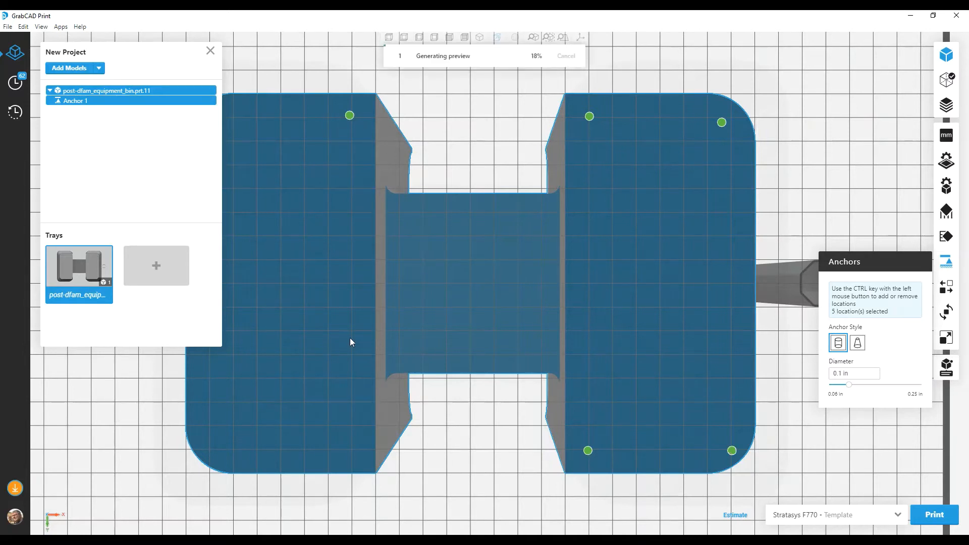
left_click(352, 450, "ctrl")
left_click(221, 453, "ctrl")
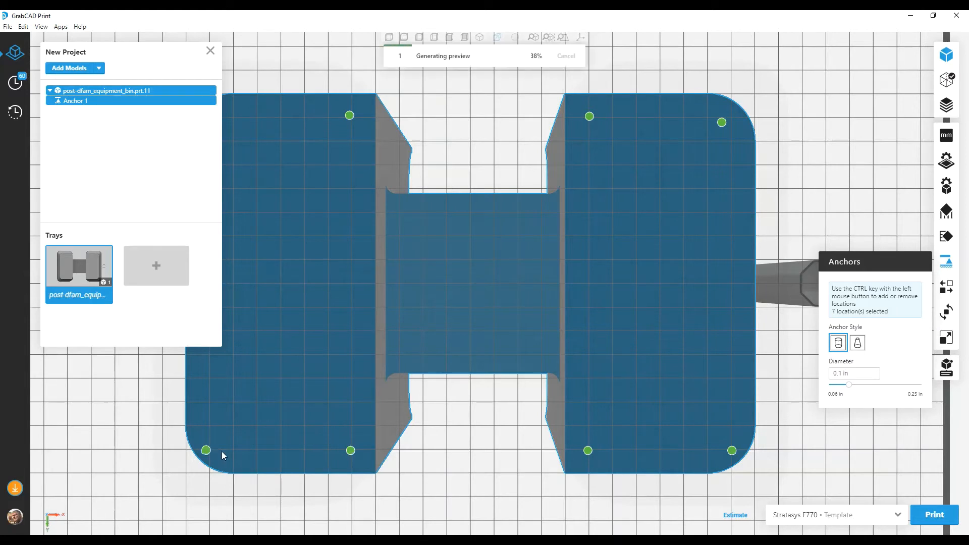
left_click(211, 52)
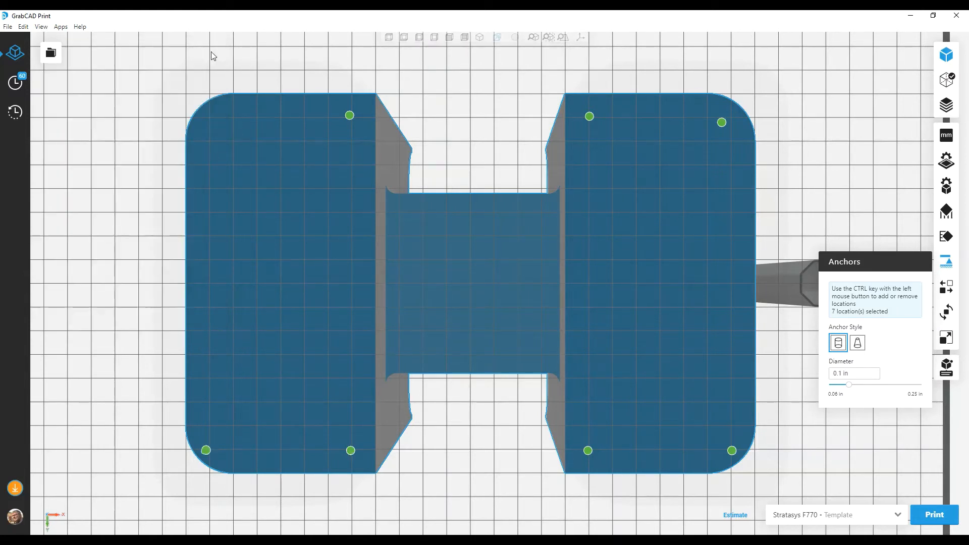
left_click(209, 120, "ctrl")
left_click(589, 116, "ctrl")
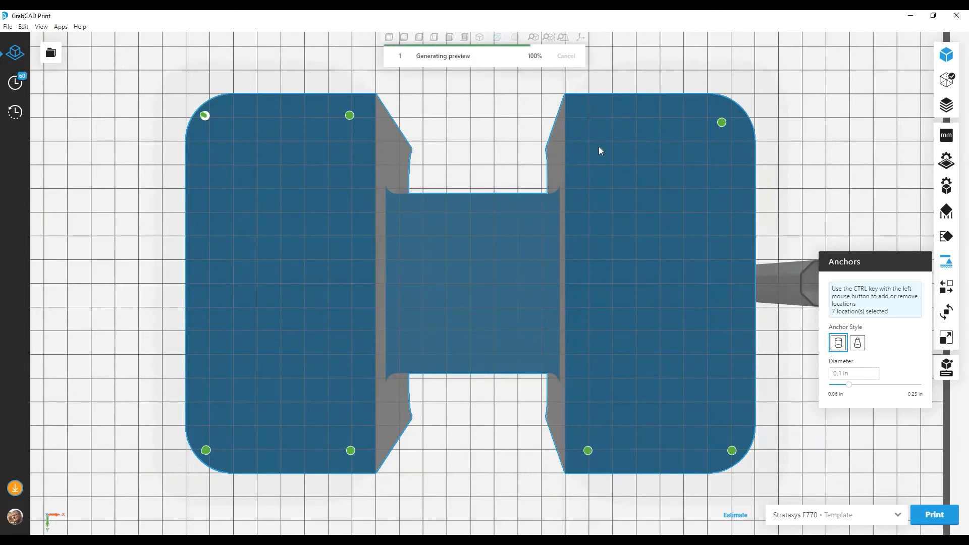
left_click(589, 118, "ctrl")
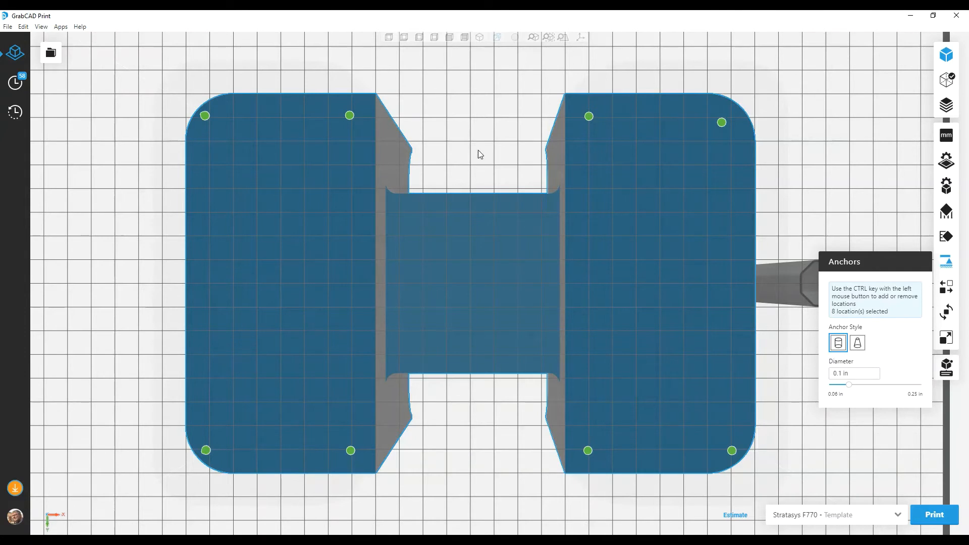
Step: Create a second anchor group with two locations on the underside of the connecting bridge, near its opposite edges
left_click(469, 232)
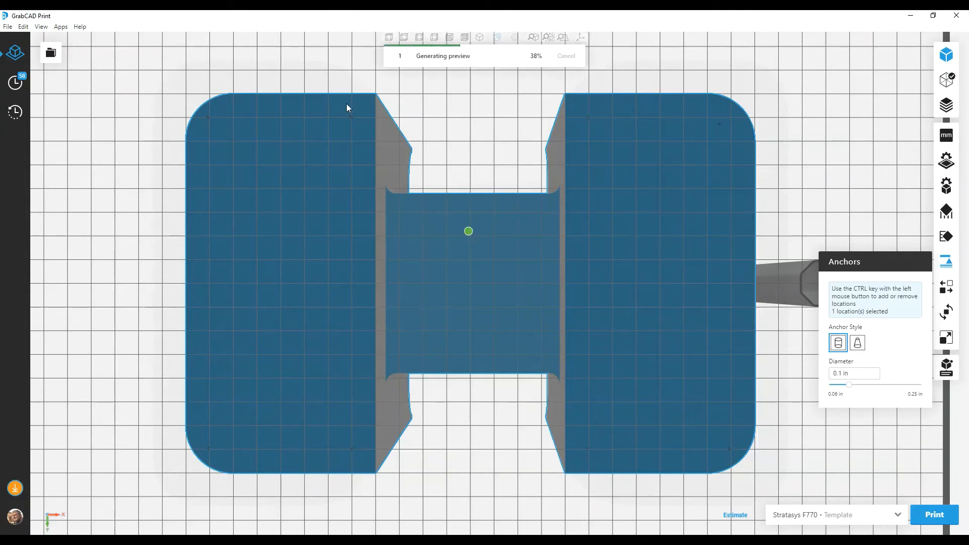
left_click(51, 53)
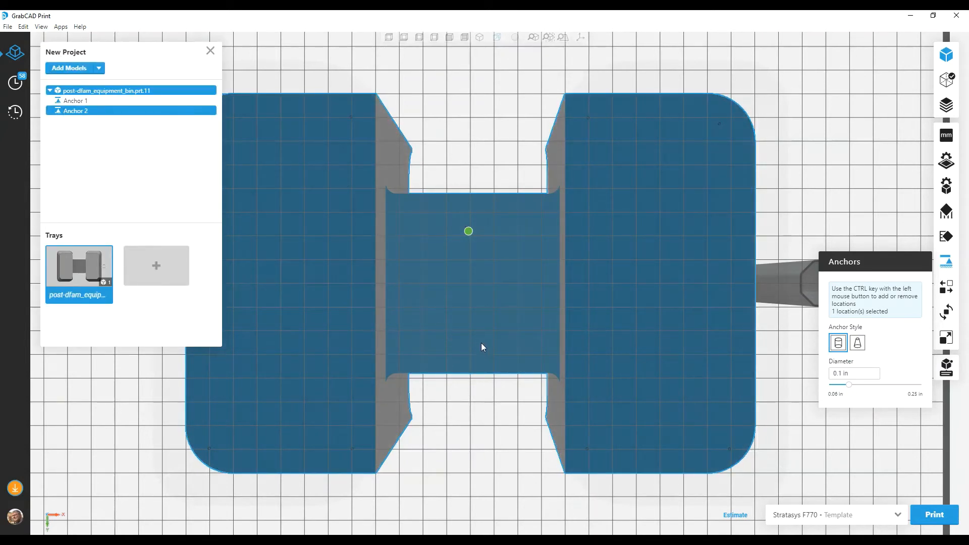
left_click(471, 352, "ctrl")
Step: Make the two bridge anchors cone-shaped with a 0.196 in bottom diameter and finish anchor editing
left_click(858, 344)
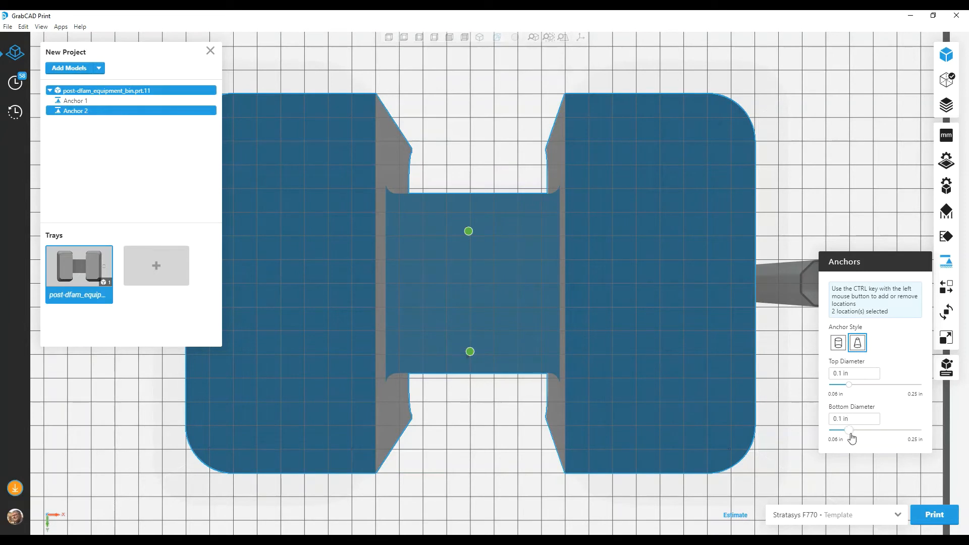
left_click_drag(849, 431, 895, 431)
left_click(946, 261)
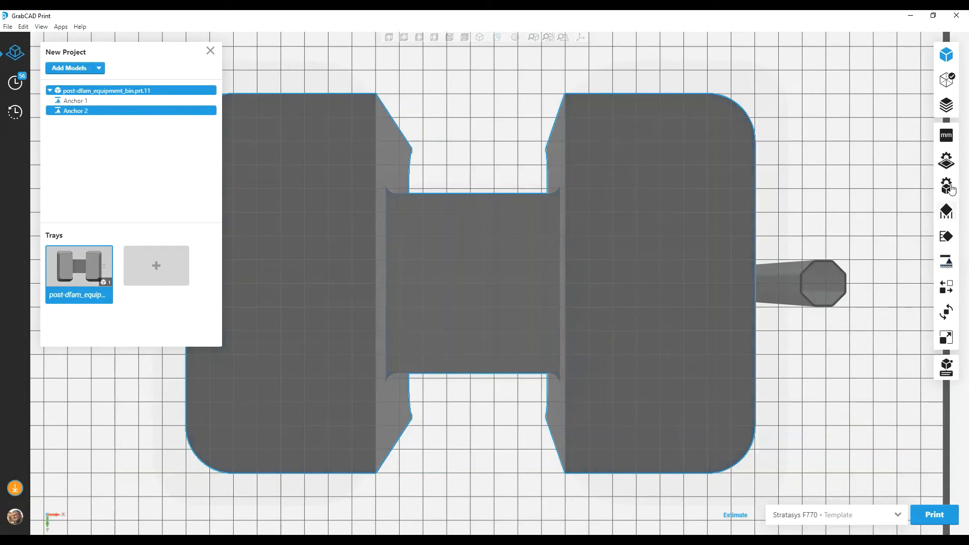
Step: Review Anchor 1 in the isometric view, close its settings, and reopen it for editing
left_click(477, 39)
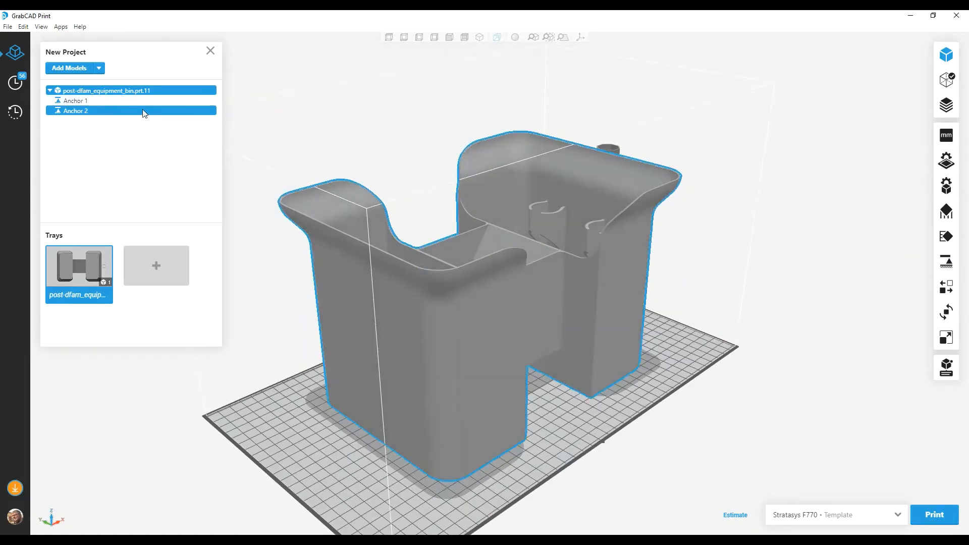
left_click(78, 101)
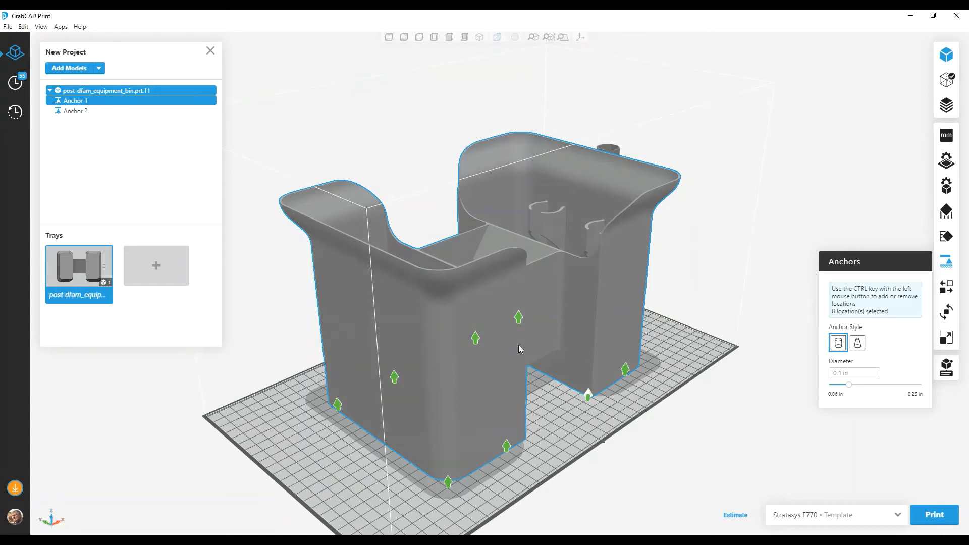
left_click(947, 262)
right_click(75, 100)
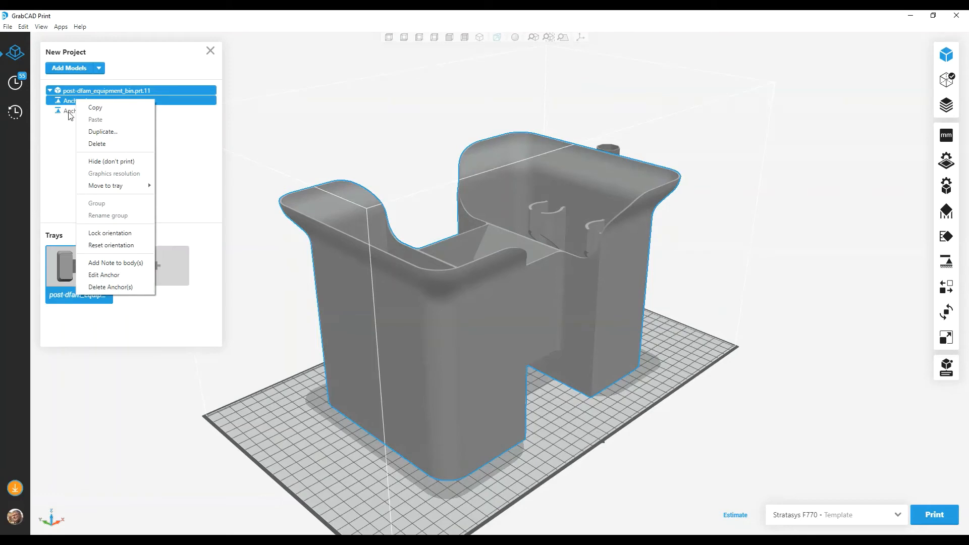
left_click(103, 275)
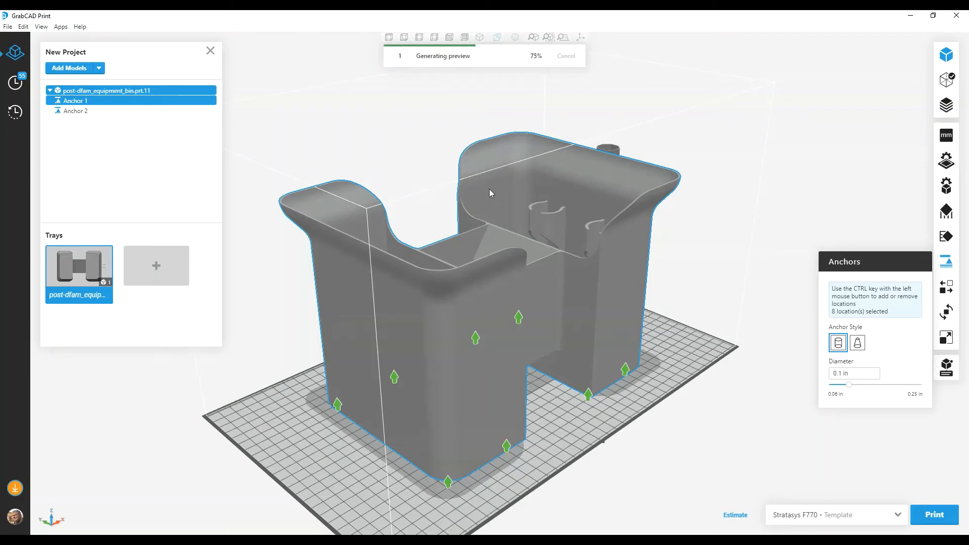
Step: Select Anchor 2 and examine its cone-shaped anchors from beneath the model
left_click(74, 114)
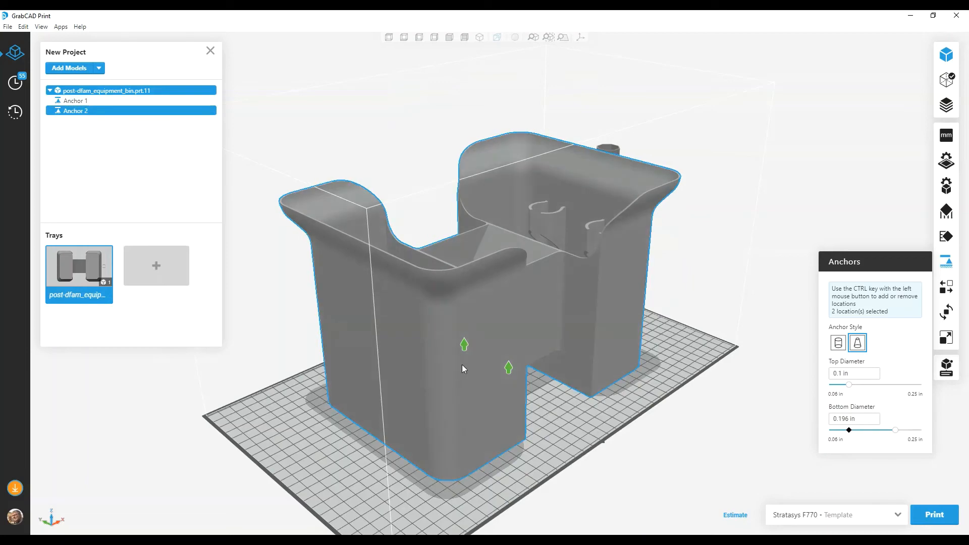
left_click(405, 38)
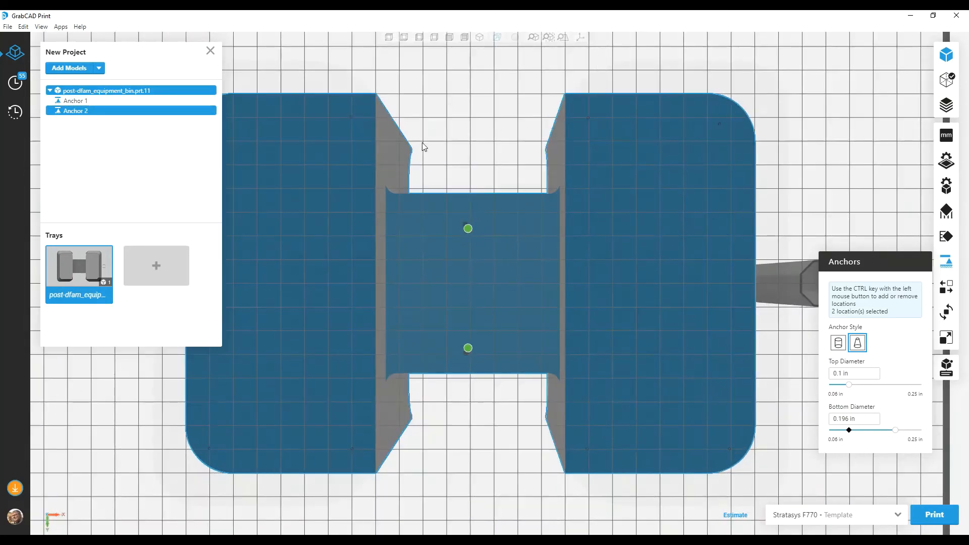
right_click_drag(441, 150, 438, 202)
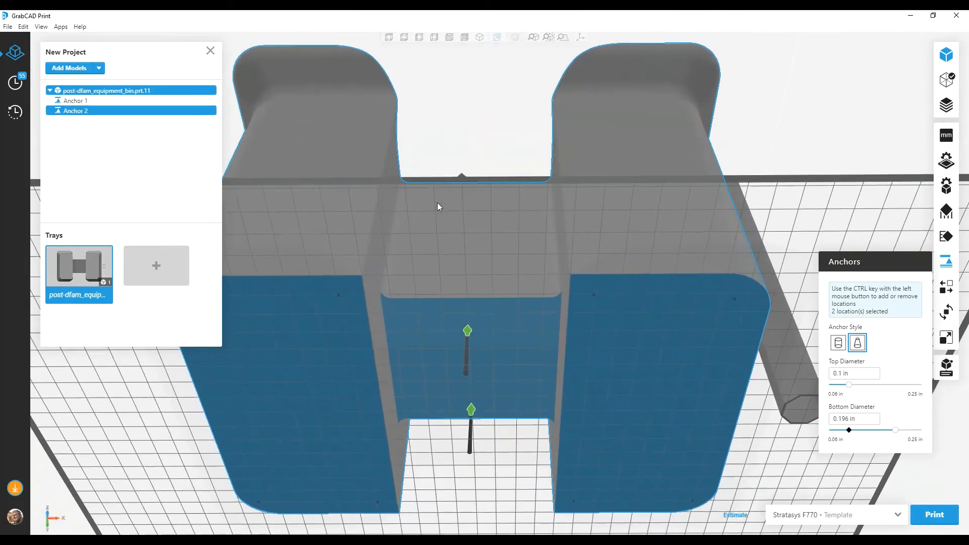